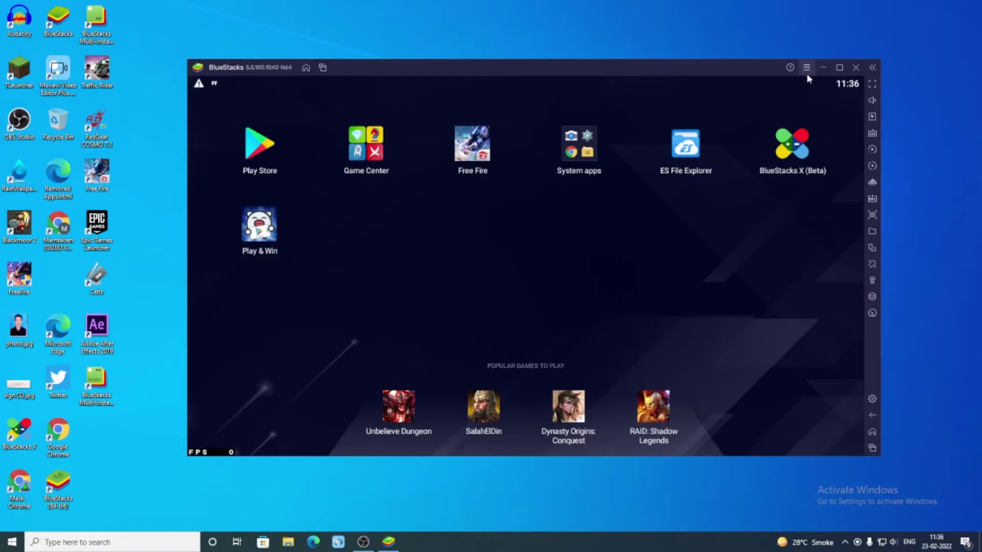
# Step: Exit BlueStacks and open the BlueStacks 5 Multi-Instance Manager from the desktop
pyautogui.click(856, 69)
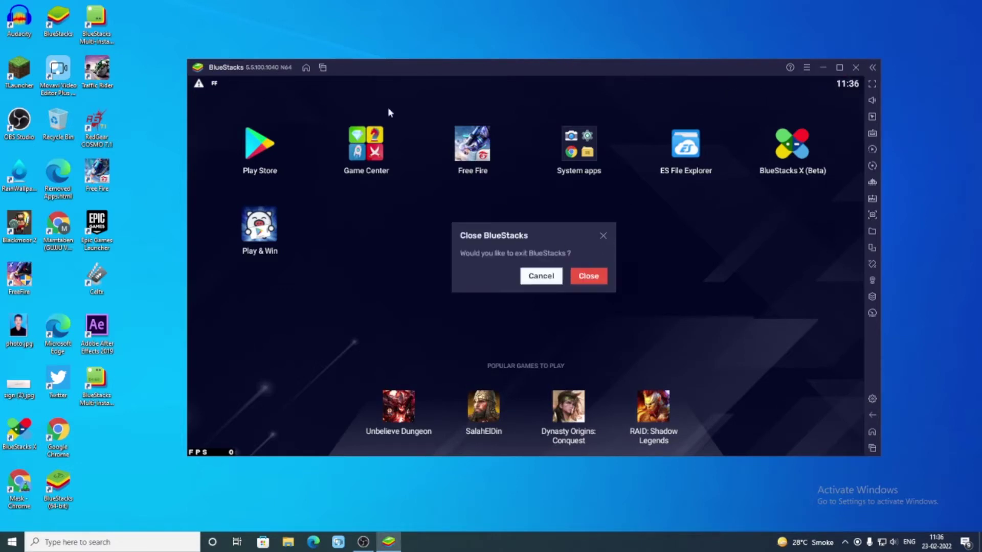
pyautogui.click(588, 276)
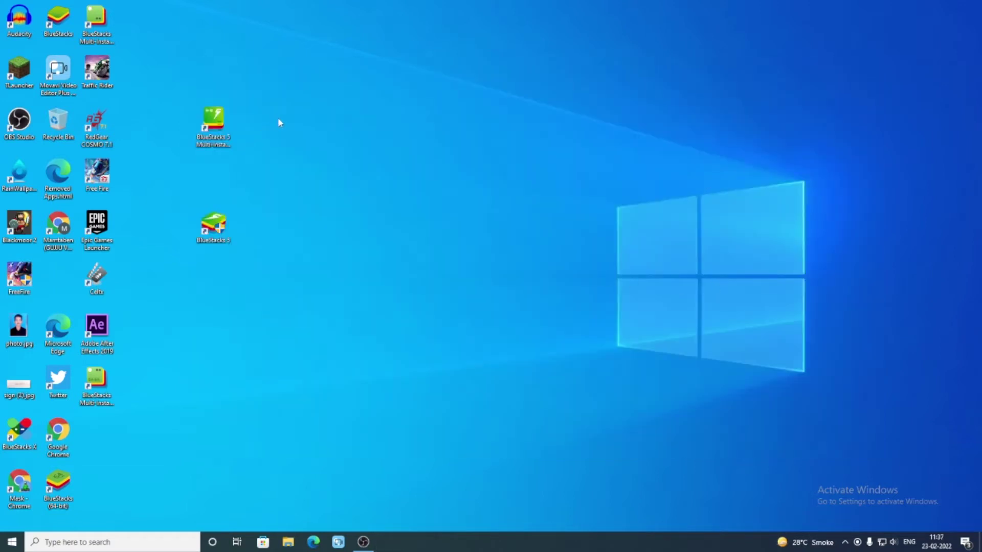
pyautogui.click(220, 124)
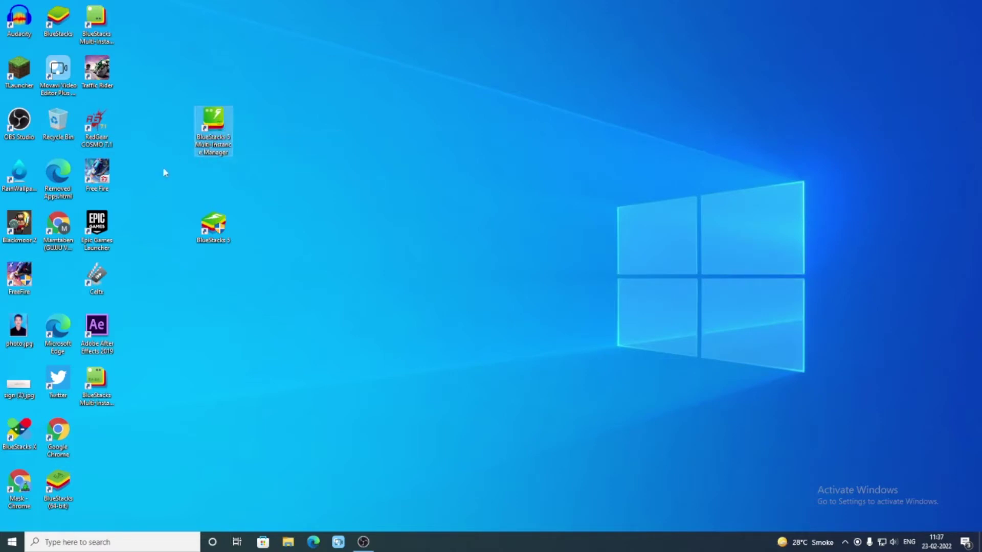
pyautogui.click(274, 121)
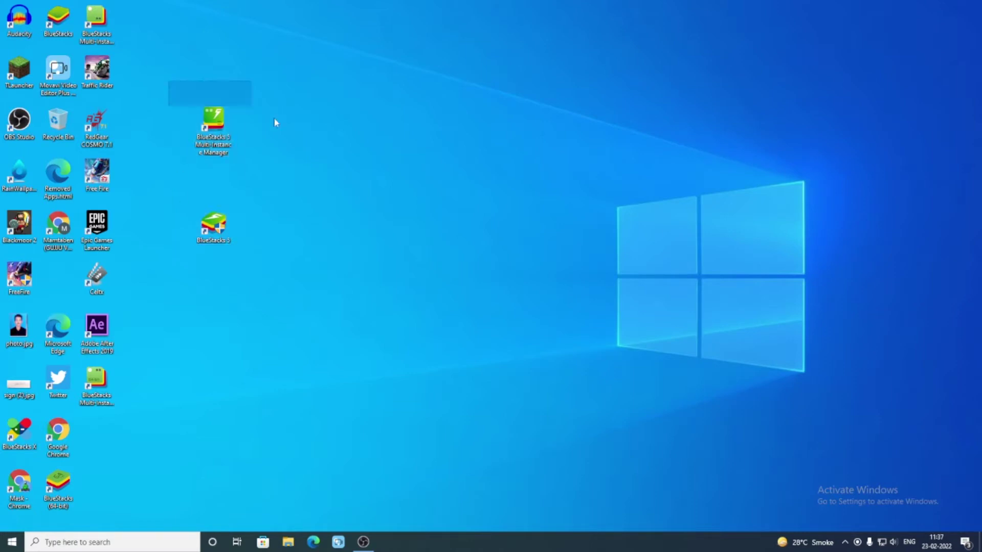
pyautogui.doubleClick(216, 115)
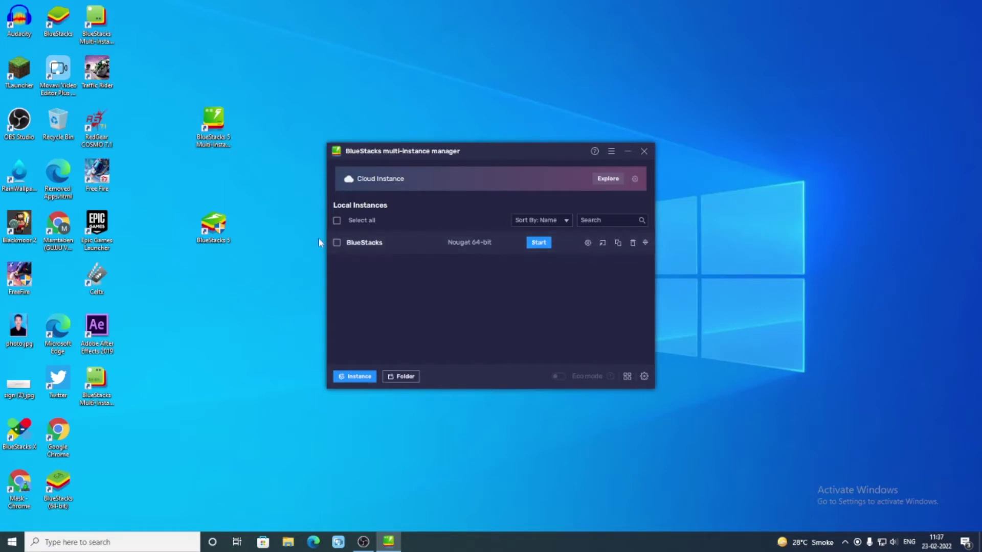
pyautogui.moveTo(215, 225)
pyautogui.mouseDown()
pyautogui.moveTo(258, 216)
pyautogui.moveTo(228, 217)
pyautogui.mouseUp()
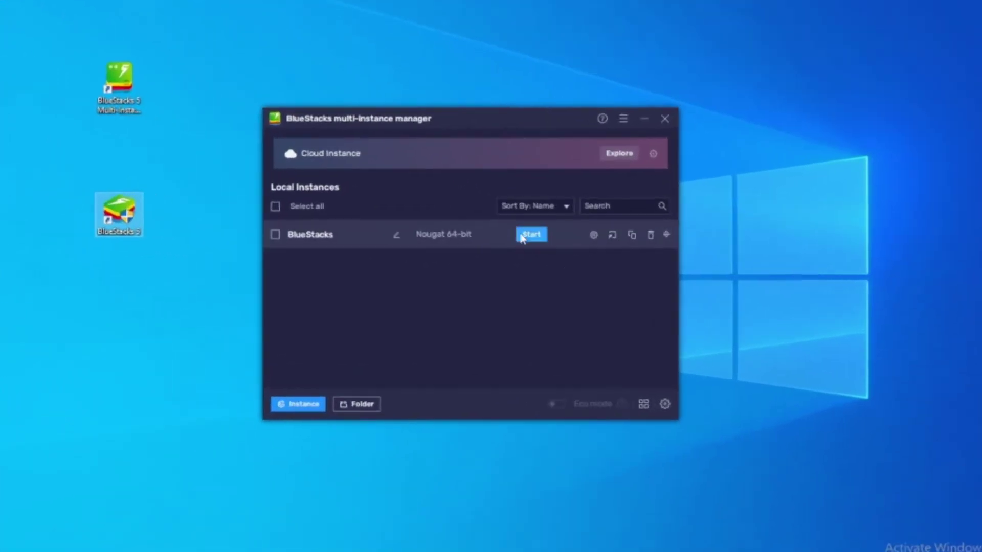
# Step: Open the BlueStacks instance's settings, try the High and Low CPU allocations, and set it to Medium (2 Cores)
pyautogui.click(594, 235)
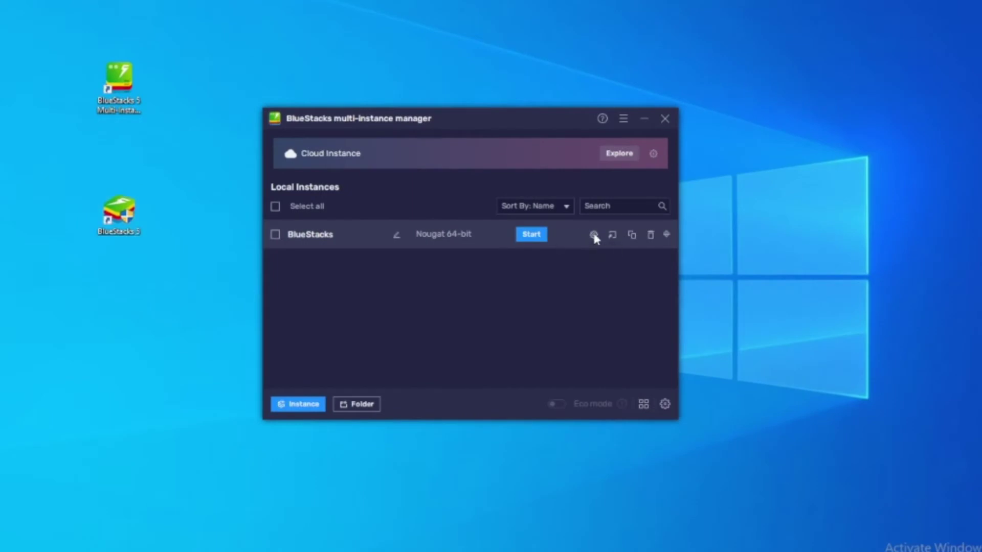
pyautogui.click(406, 171)
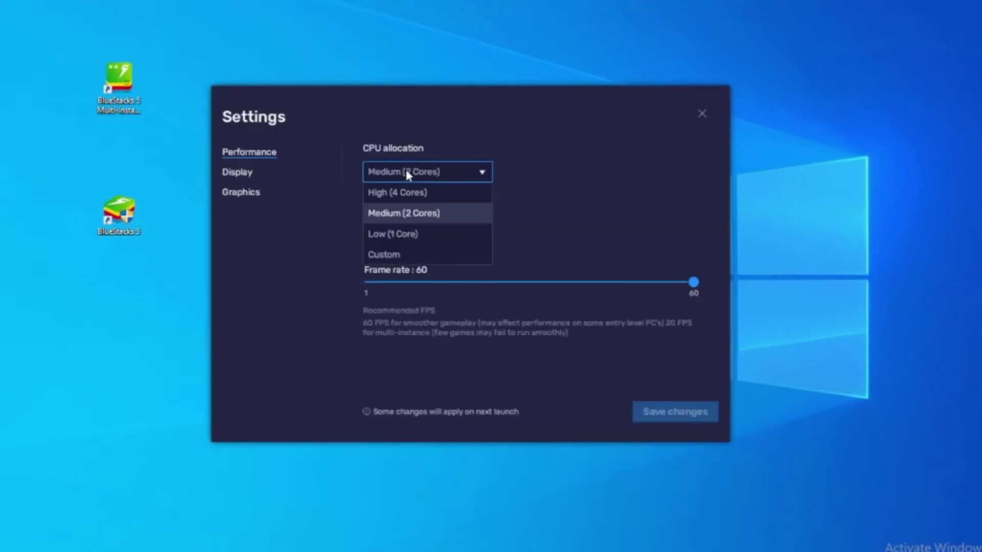
pyautogui.click(391, 192)
pyautogui.click(445, 176)
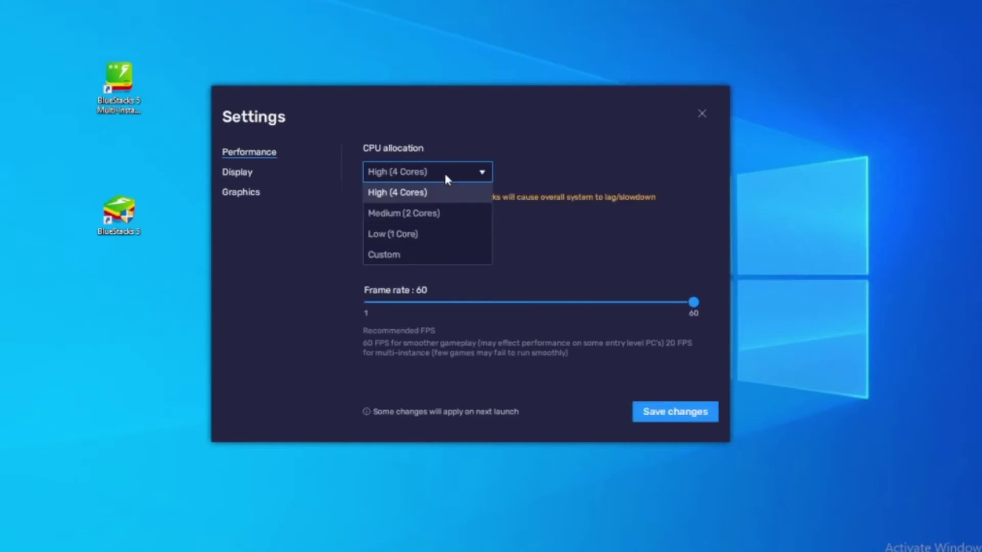
pyautogui.click(395, 234)
pyautogui.click(402, 171)
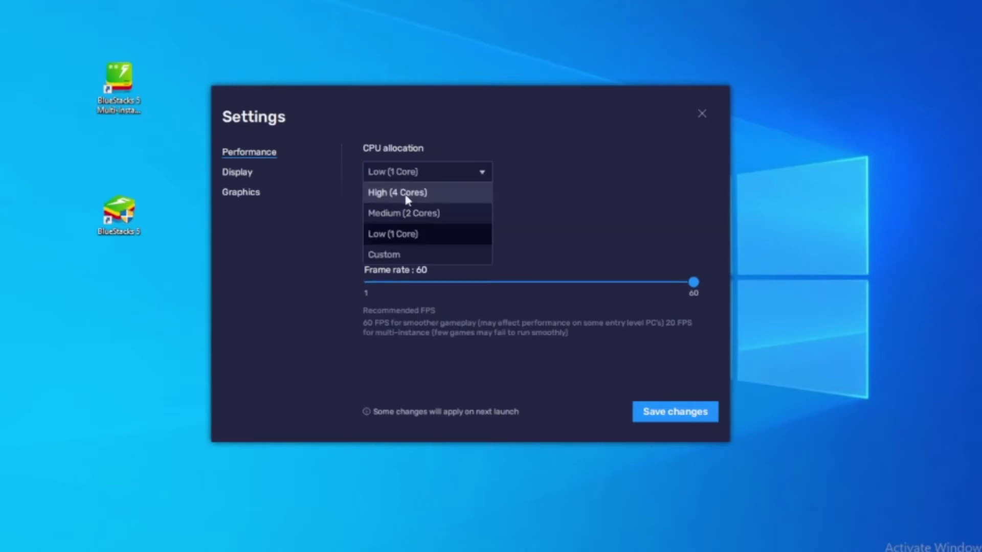
pyautogui.click(402, 213)
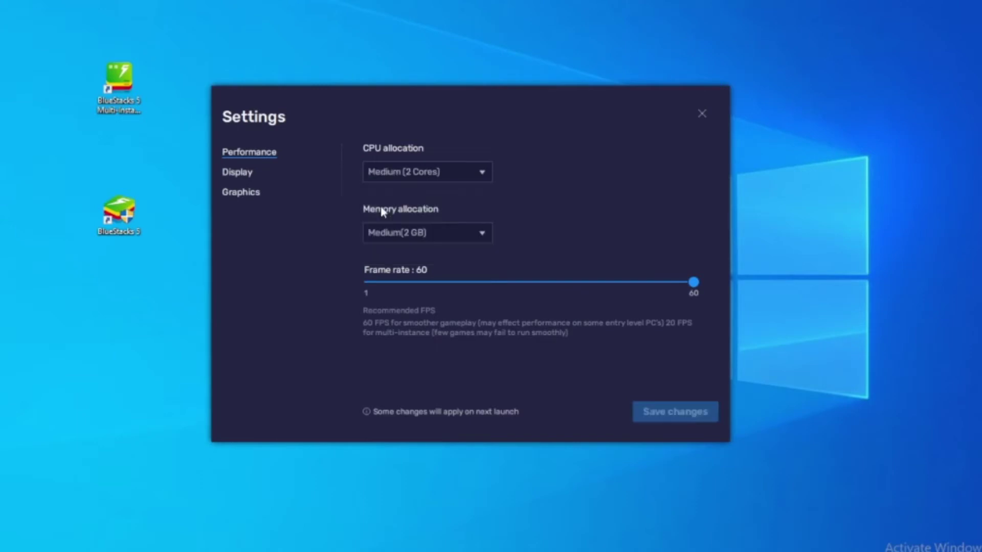
pyautogui.click(397, 172)
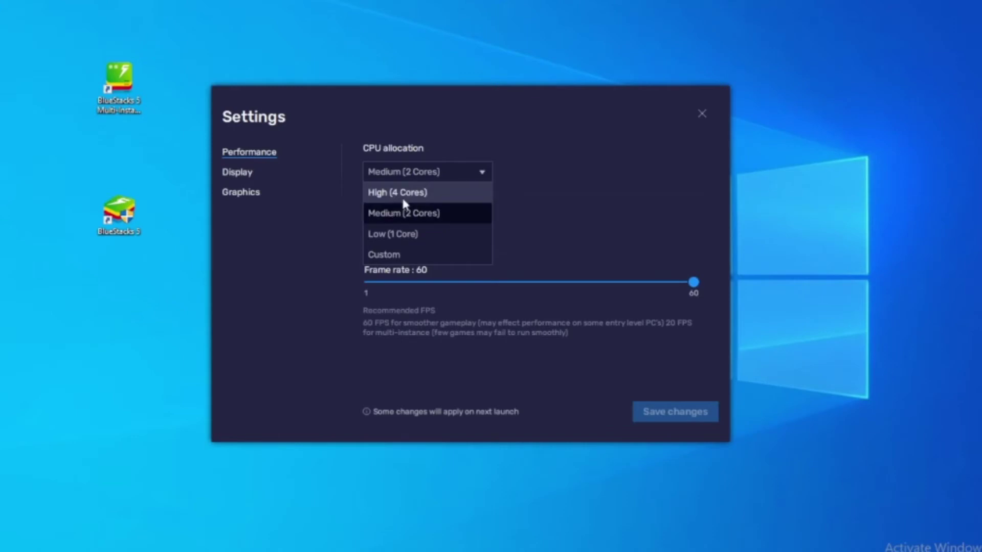
pyautogui.click(401, 214)
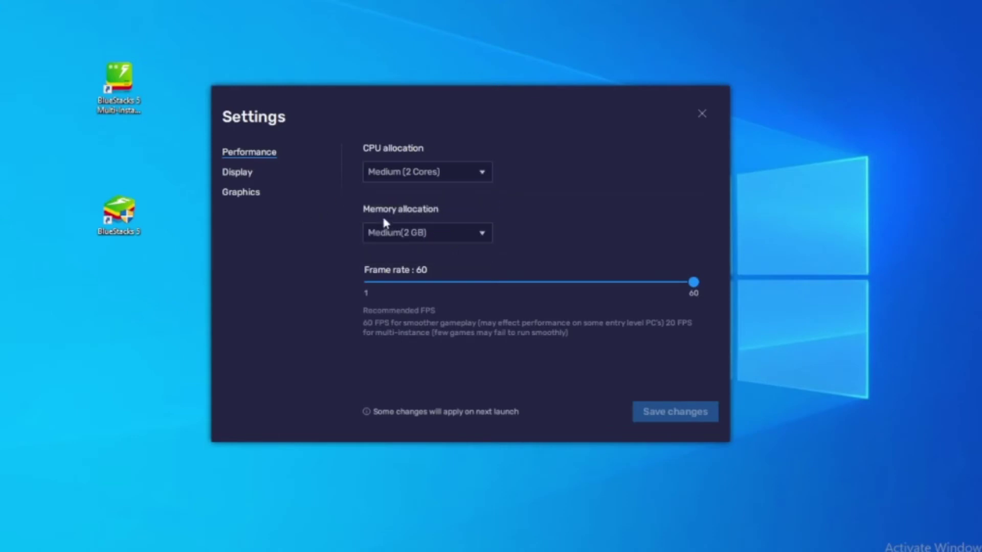
# Step: Set the instance's memory allocation to Medium (2 GB)
pyautogui.click(409, 240)
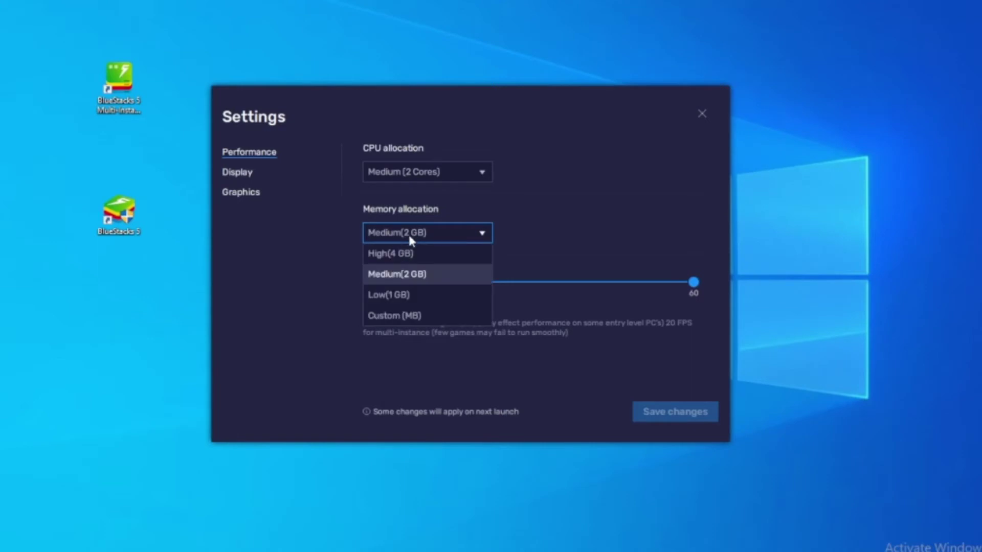
pyautogui.click(396, 275)
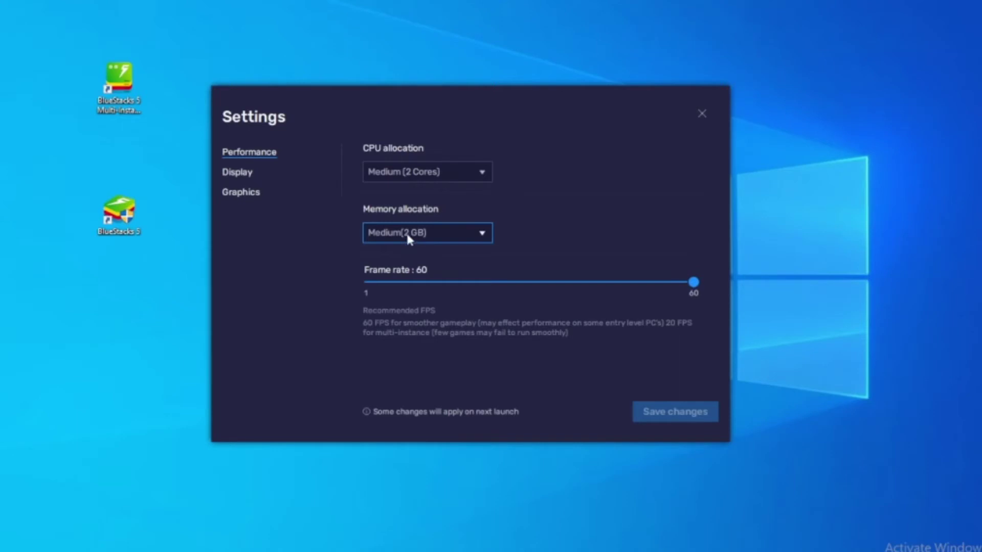
pyautogui.click(408, 233)
pyautogui.click(407, 266)
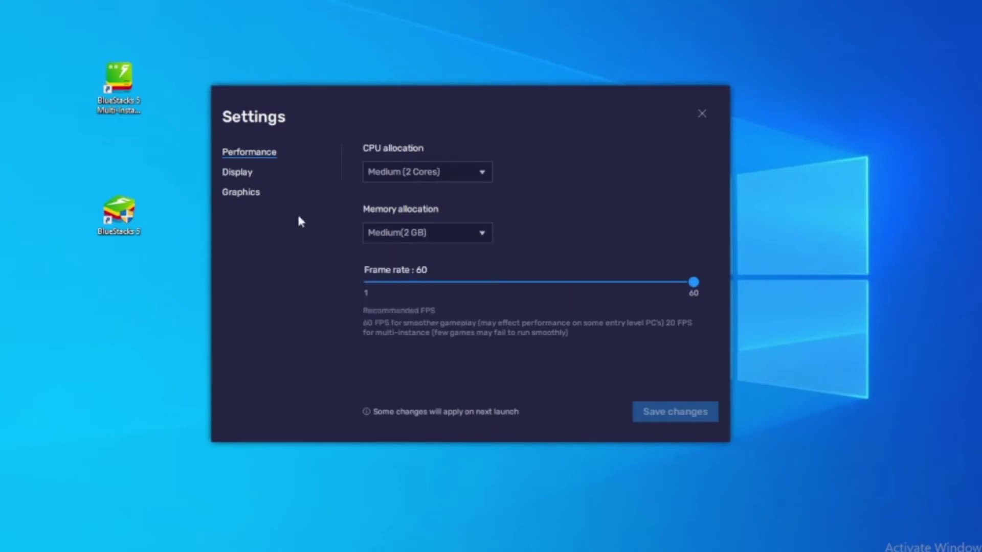
# Step: Try the High (4 Cores) CPU allocation and return it to Medium (2 Cores)
pyautogui.click(473, 171)
pyautogui.click(460, 190)
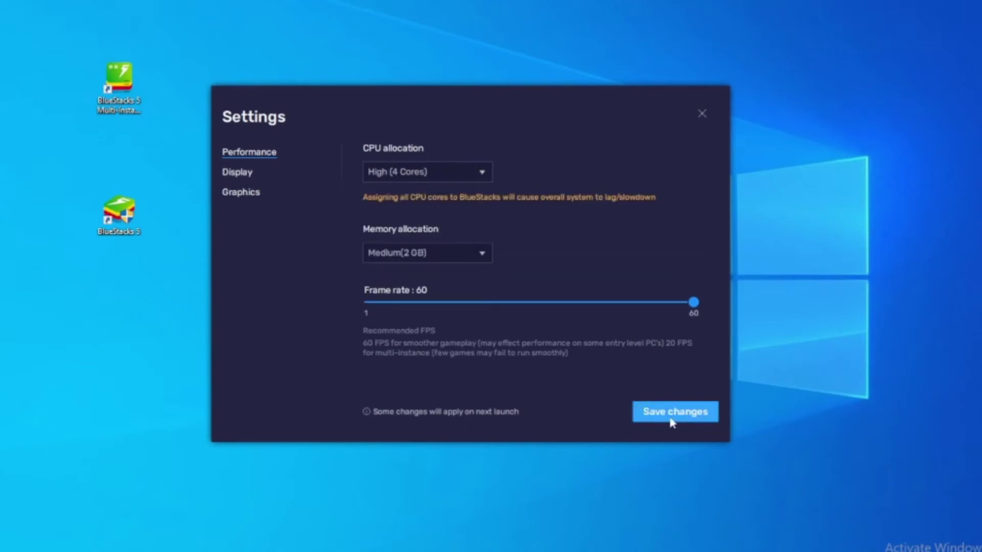
pyautogui.click(419, 170)
pyautogui.click(415, 210)
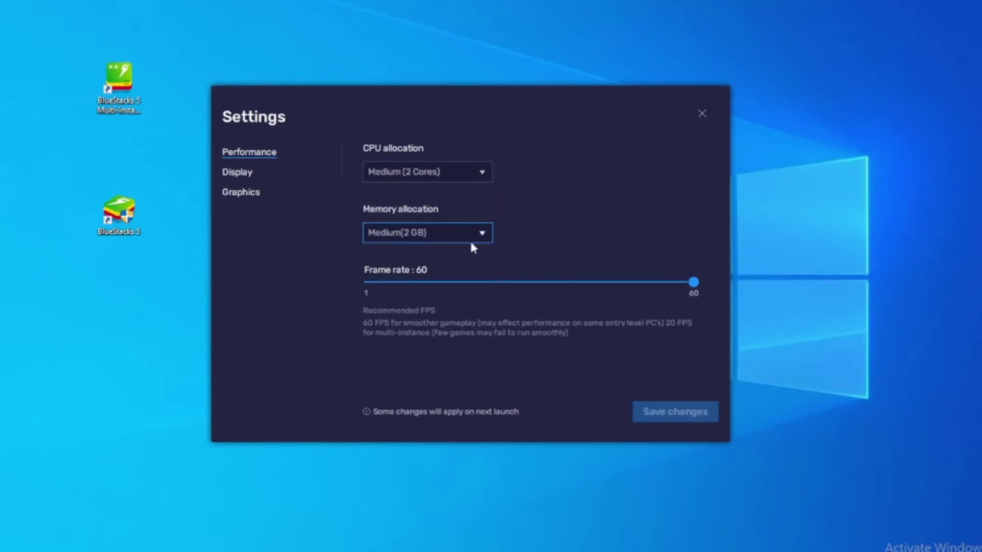
# Step: Set the instance's CPU allocation to Low (1 Core) and save the changes
pyautogui.click(246, 175)
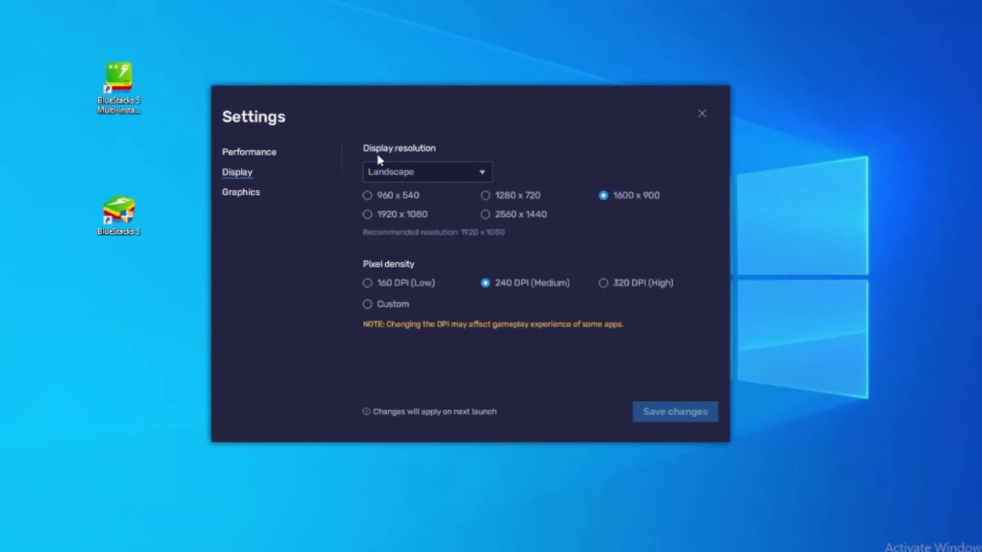
pyautogui.click(249, 152)
pyautogui.click(460, 173)
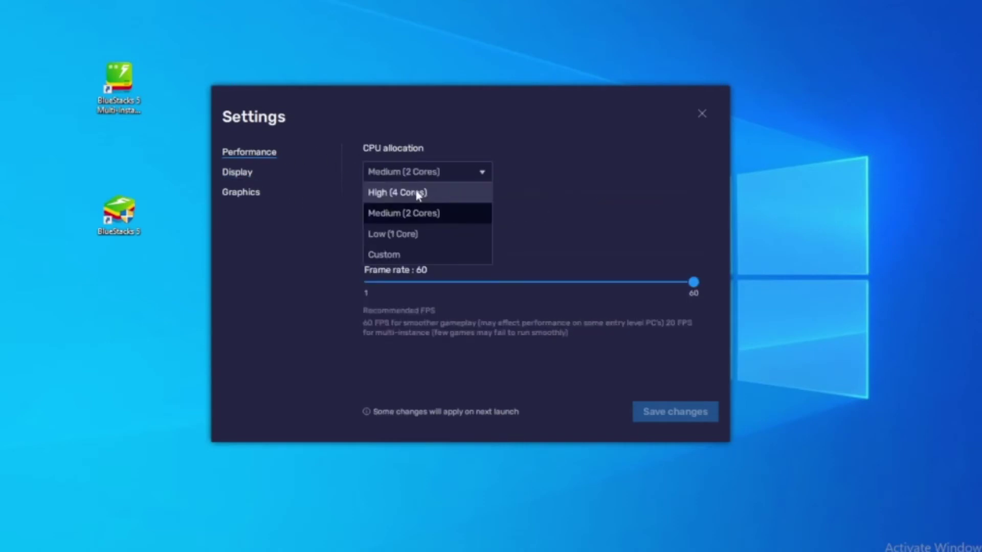
pyautogui.click(404, 233)
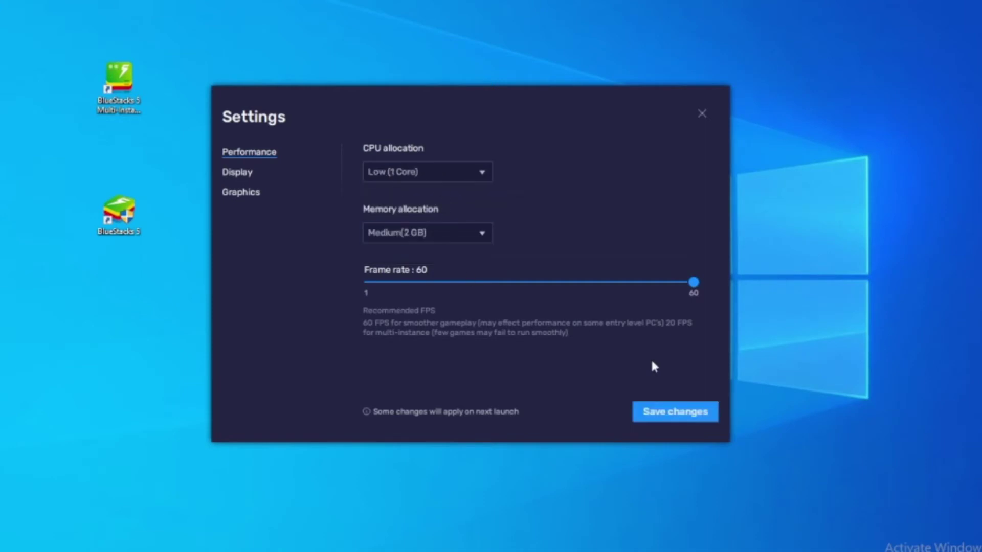
pyautogui.click(664, 412)
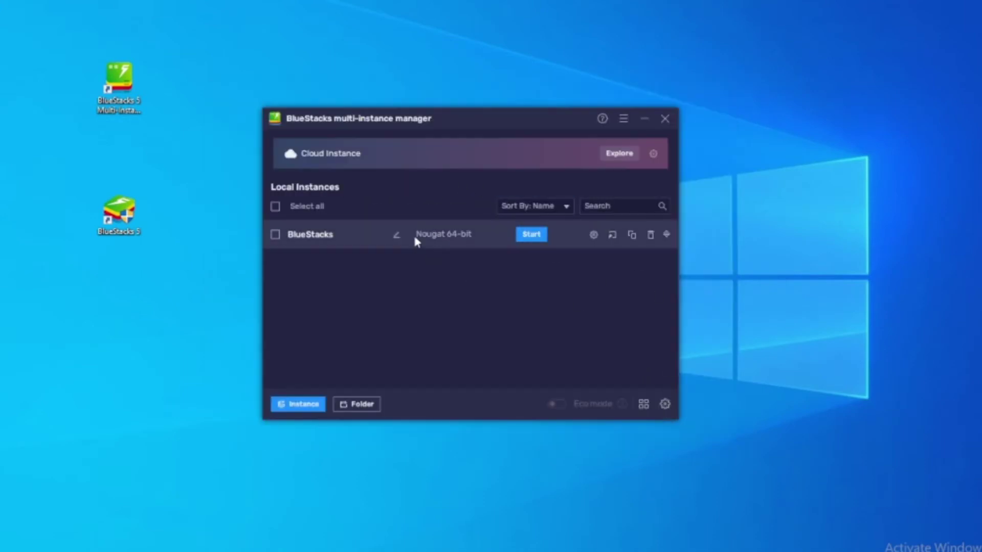
# Step: Reopen the BlueStacks instance's settings, set the CPU allocation to Medium (2 Cores), and save the changes
pyautogui.click(593, 234)
pyautogui.click(450, 174)
pyautogui.click(404, 213)
pyautogui.click(667, 410)
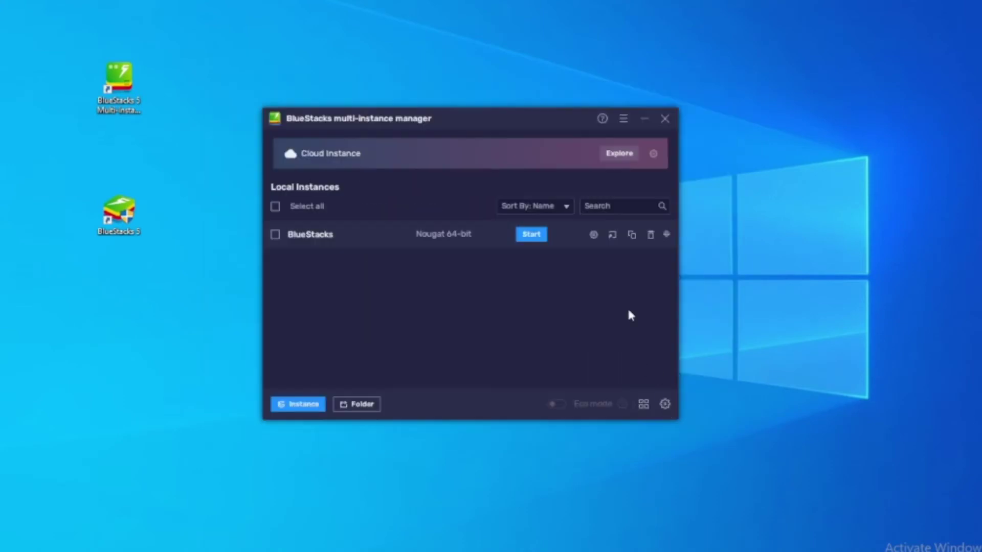
# Step: Review the instance's performance settings and its display resolution and pixel density, and close the settings
pyautogui.click(593, 236)
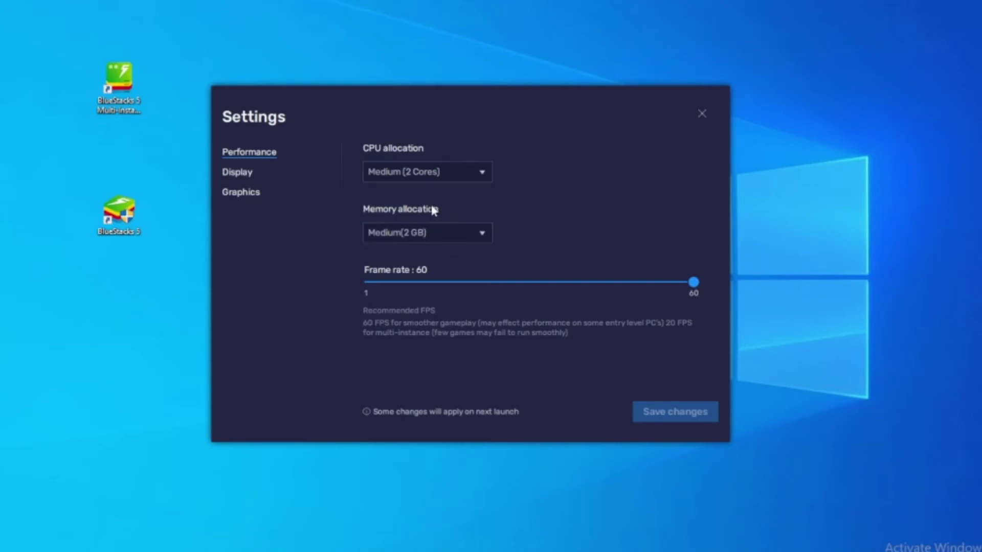
pyautogui.click(245, 174)
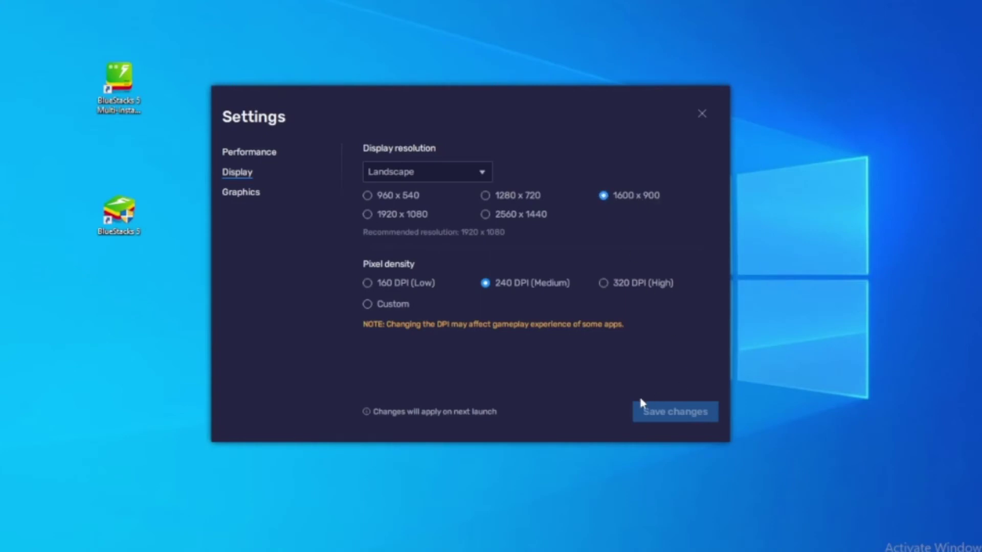
pyautogui.click(701, 114)
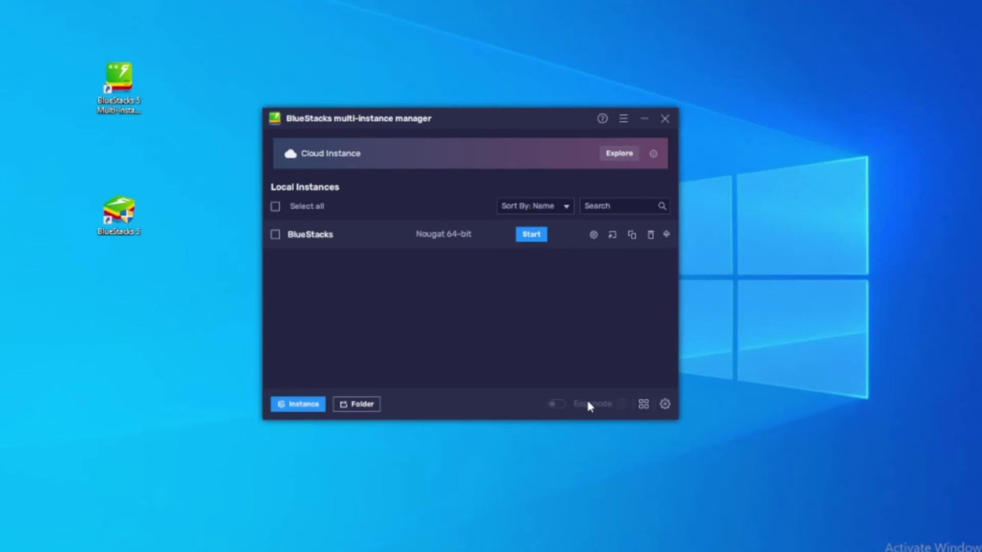
# Step: Start creating a fresh instance with Nougat 32-bit as the Android version
pyautogui.click(299, 406)
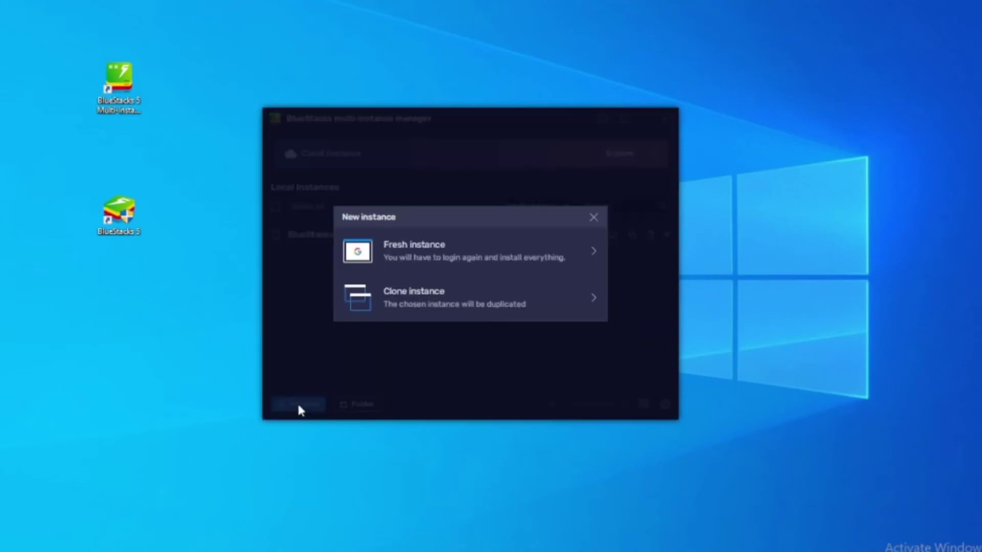
pyautogui.click(452, 260)
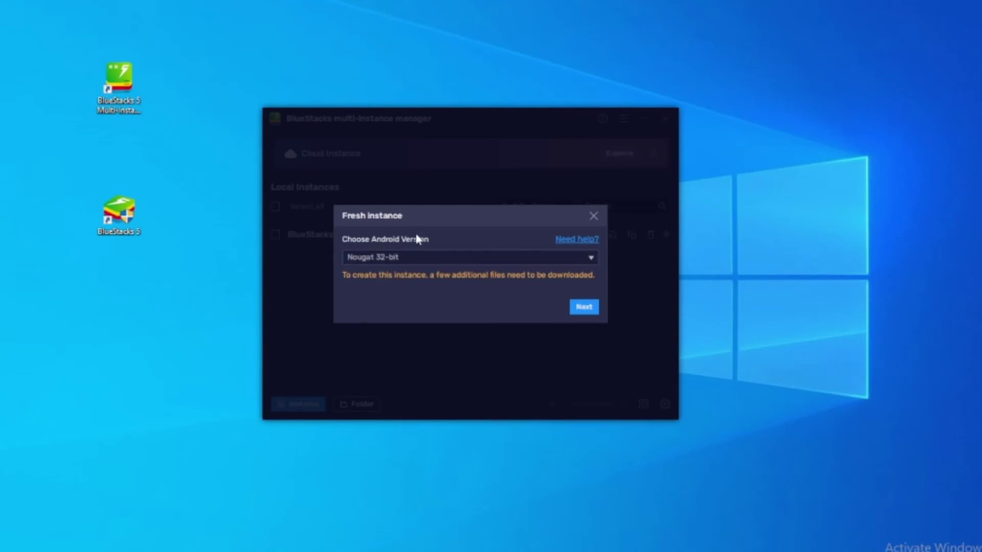
pyautogui.click(432, 258)
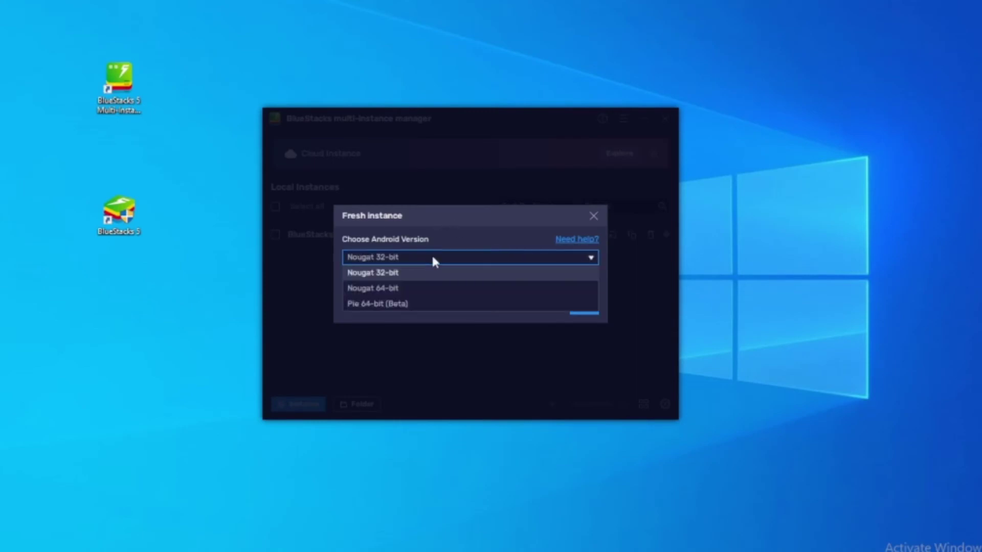
pyautogui.click(433, 261)
pyautogui.click(571, 307)
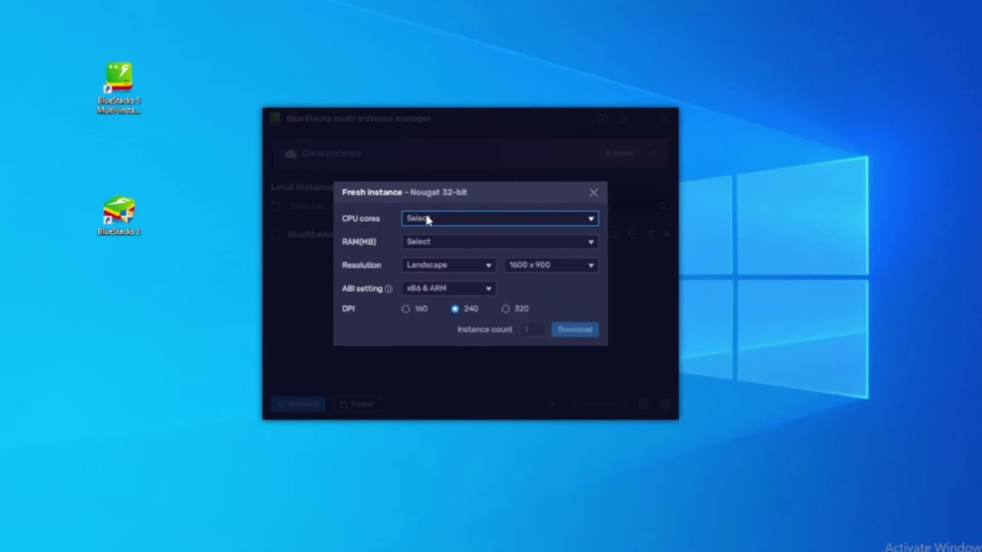
# Step: Configure the new instance with Medium (2 Cores) CPU and Medium (2 GB) RAM, start its download, and cancel that download
pyautogui.click(425, 218)
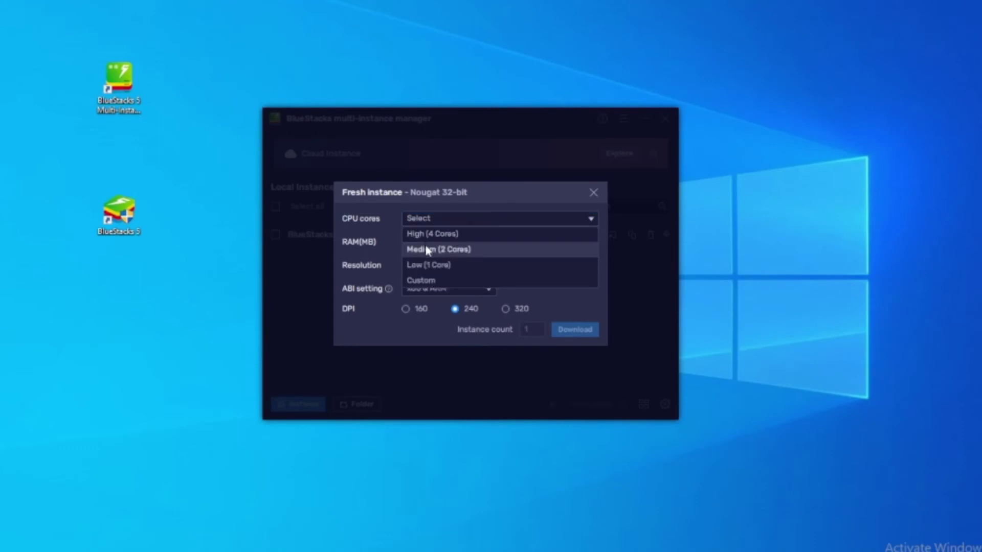
pyautogui.click(426, 250)
pyautogui.click(427, 243)
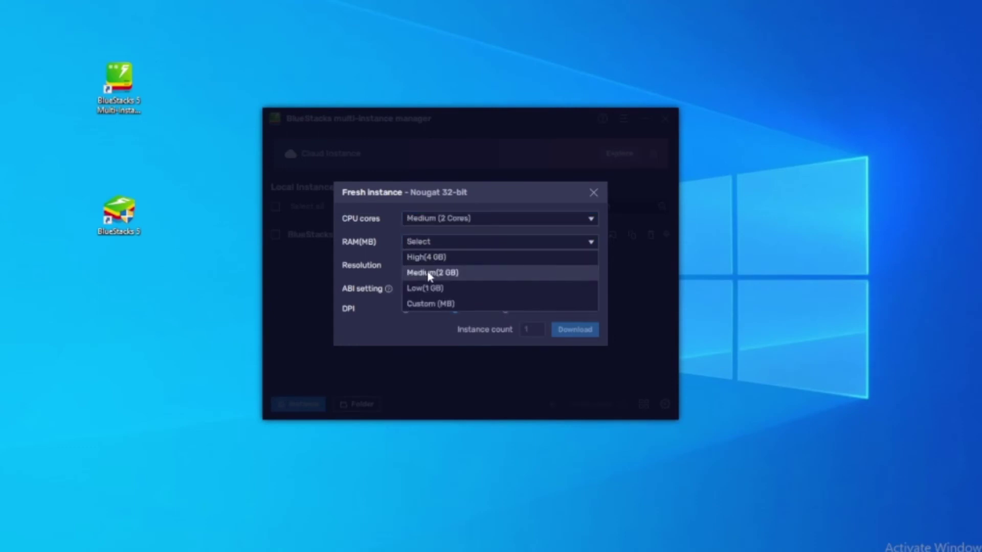
pyautogui.click(436, 274)
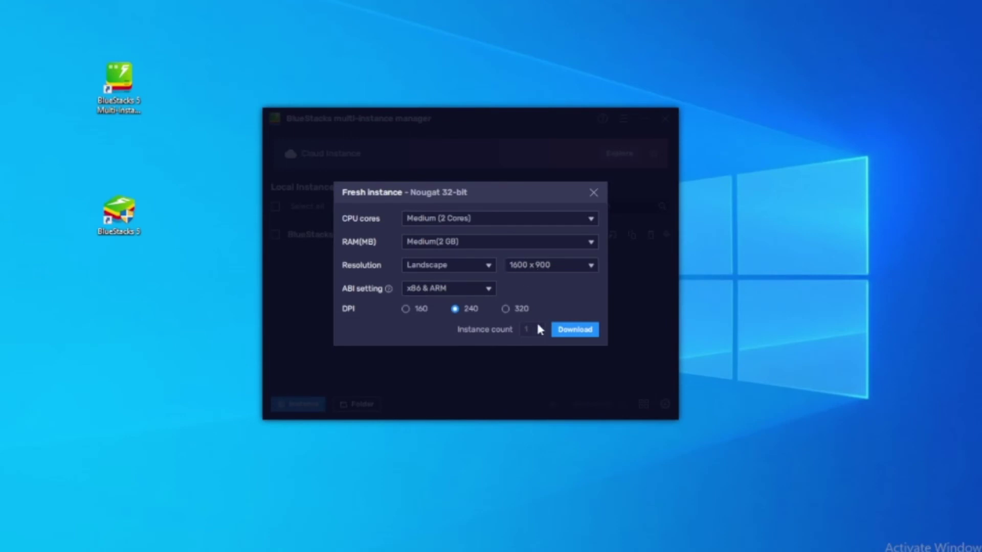
pyautogui.click(581, 333)
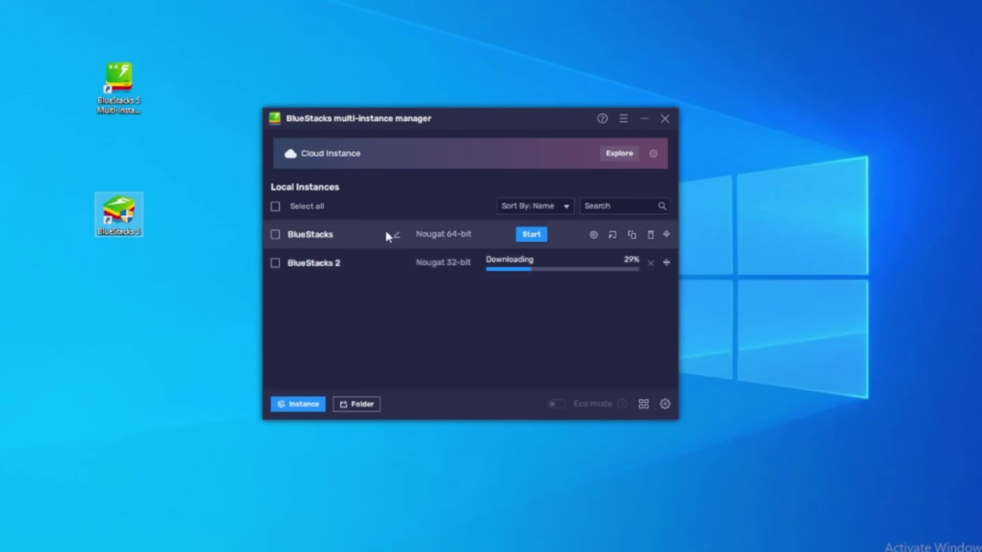
pyautogui.click(650, 263)
pyautogui.click(544, 291)
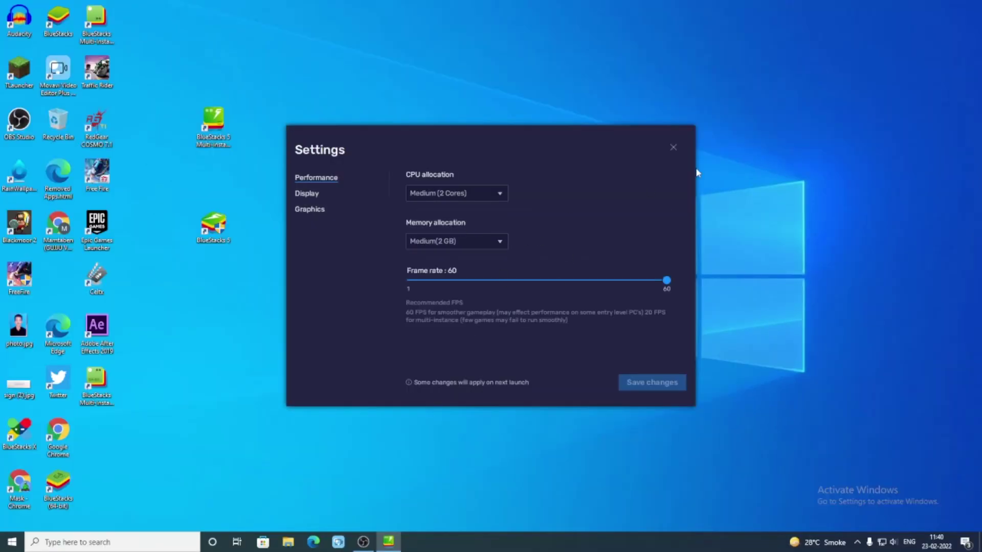
# Step: Close the instance settings and the BlueStacks multi-instance manager
pyautogui.click(673, 147)
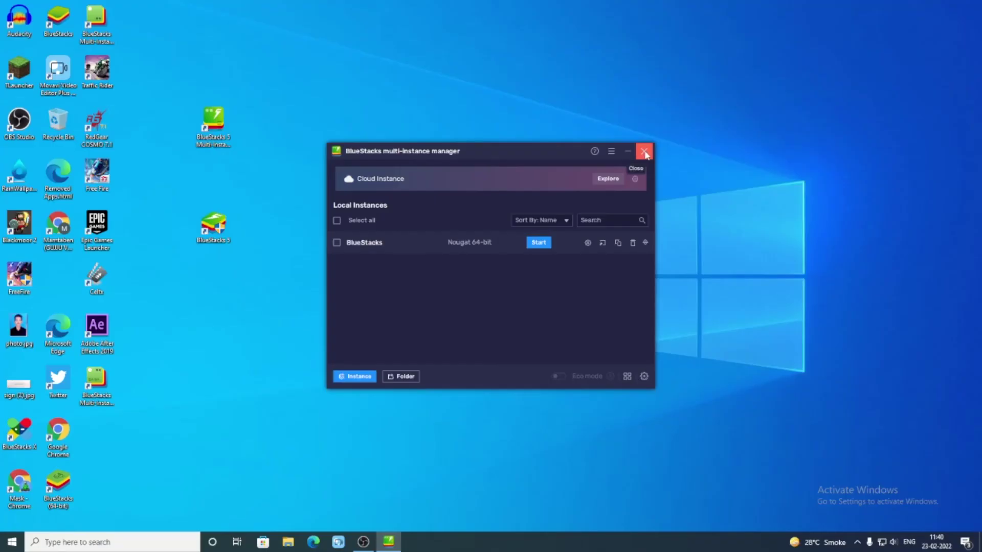
pyautogui.click(646, 152)
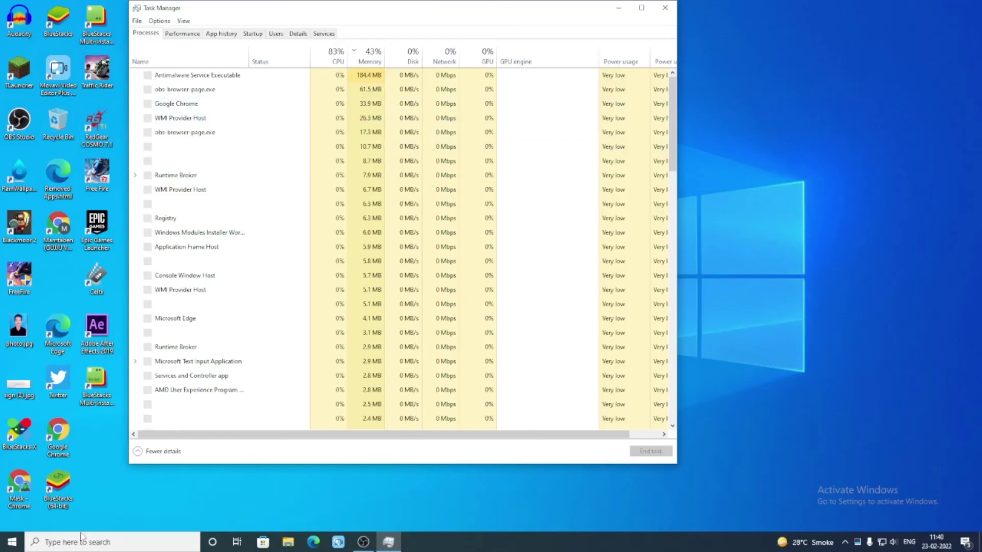
# Step: Open the Windows search
pyautogui.click(82, 541)
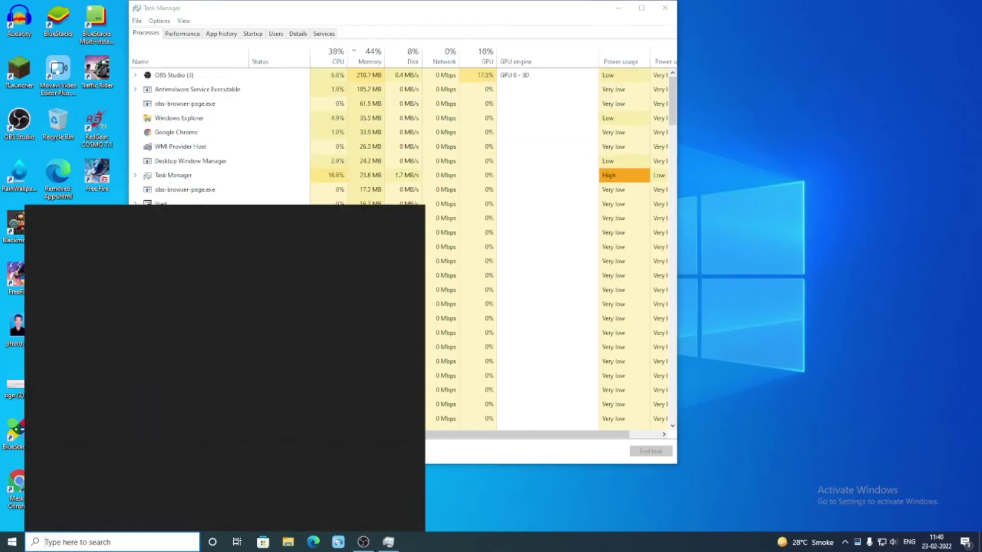